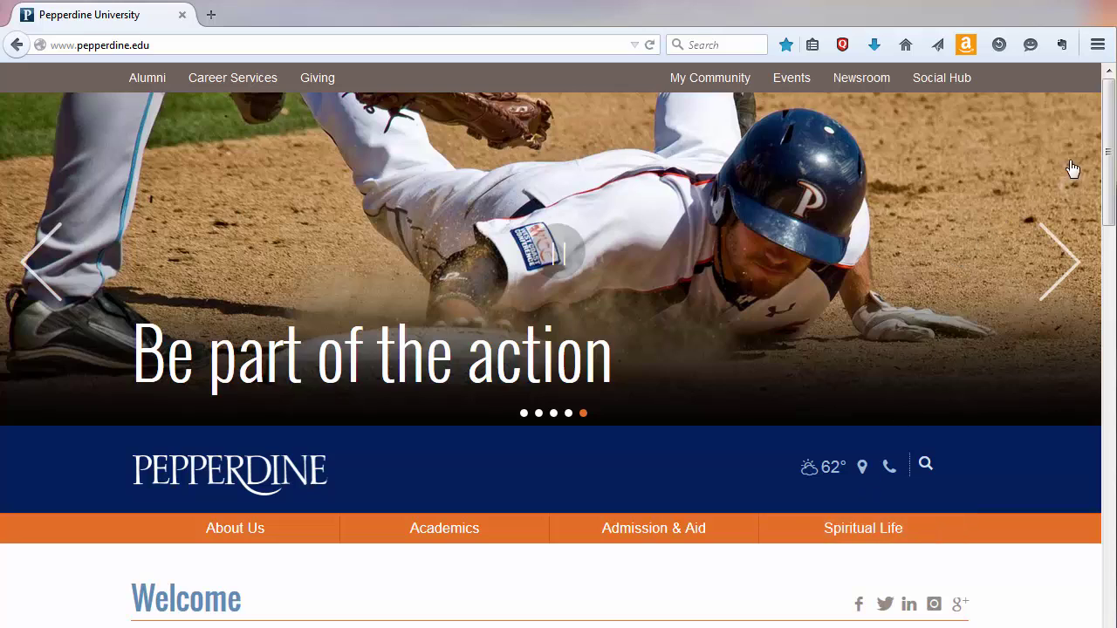
Step: Open WaveNet from the Resources links on the Pepperdine home page and start the WaveNet login
mouse_move(1105, 147)
left_mouse_down()
mouse_move(1105, 407)
mouse_move(1088, 627)
left_mouse_up()
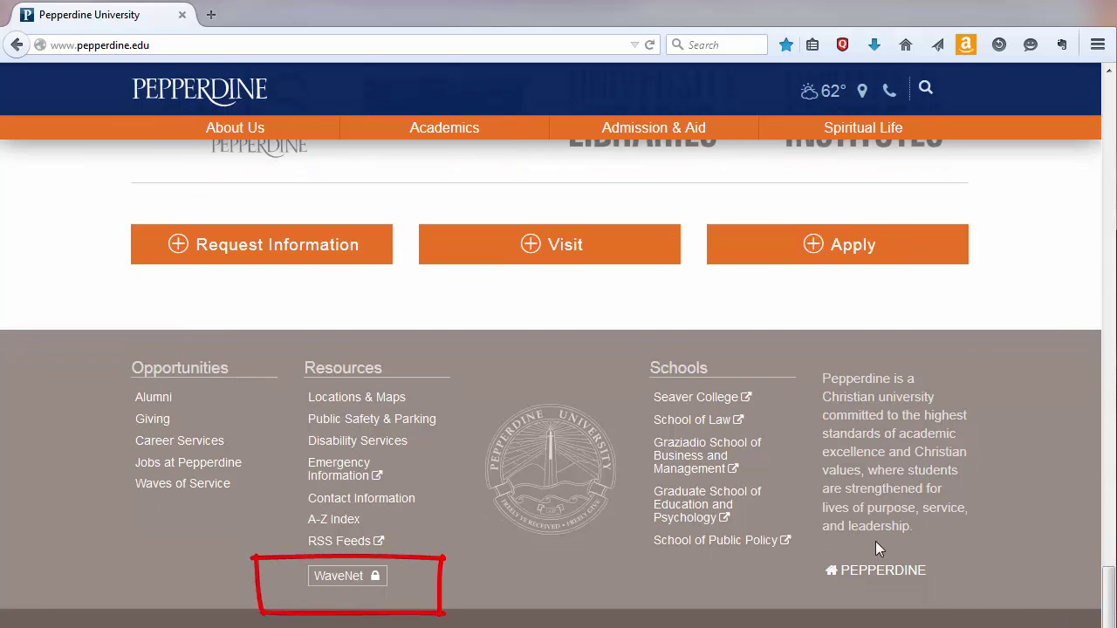
left_click(358, 579)
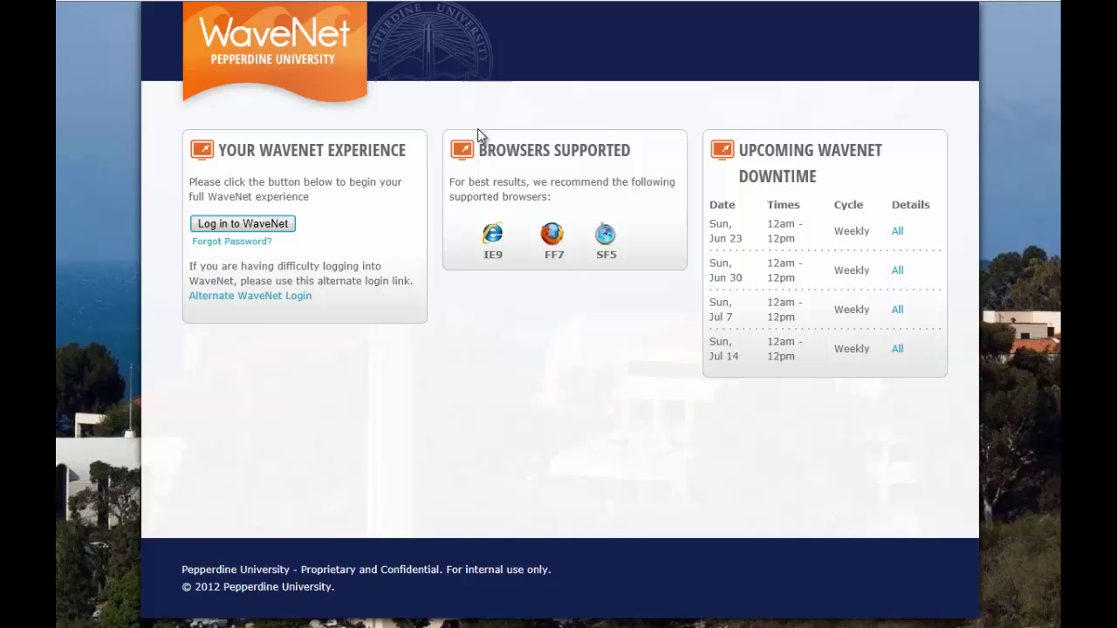
left_click(281, 225)
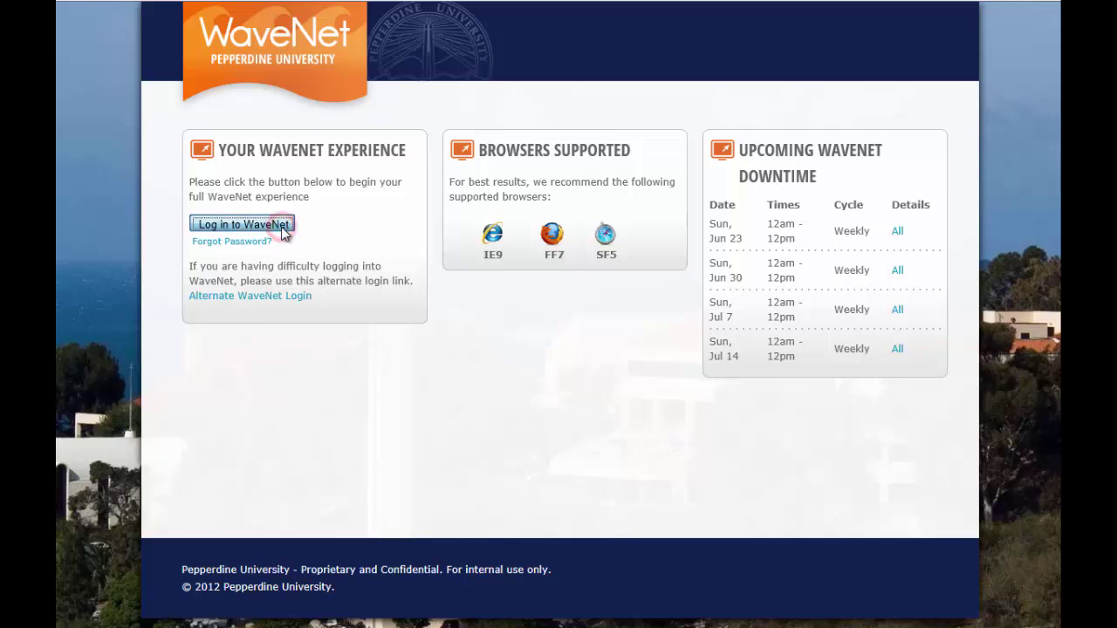
left_click(131, 156)
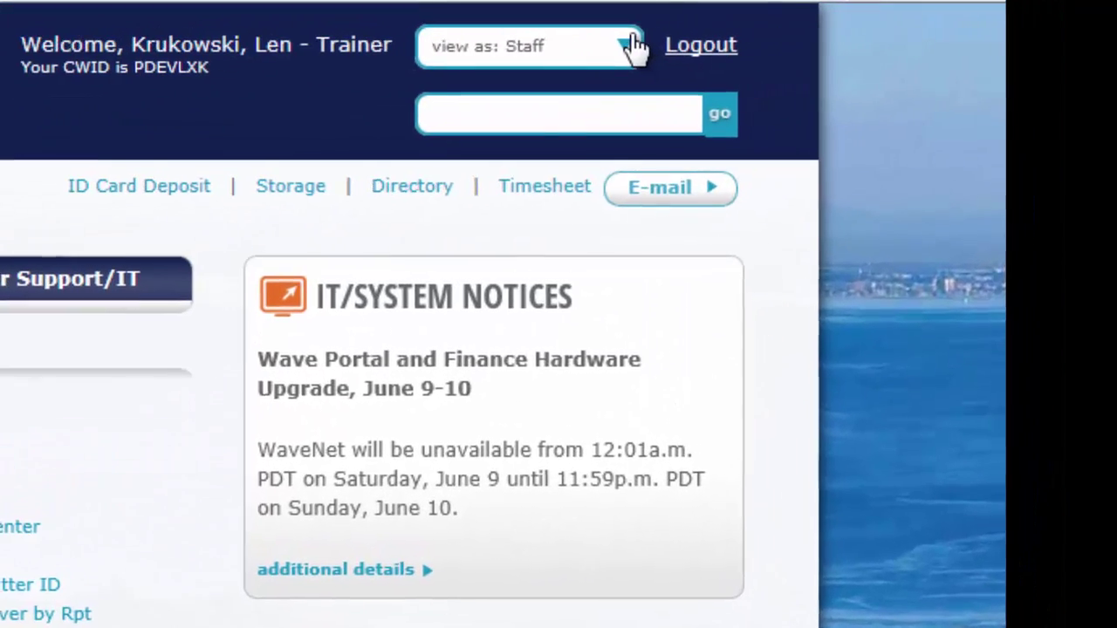
Step: Switch the WaveNet view to Faculty and go to My Schedule in the Faculty Center
left_click(630, 45)
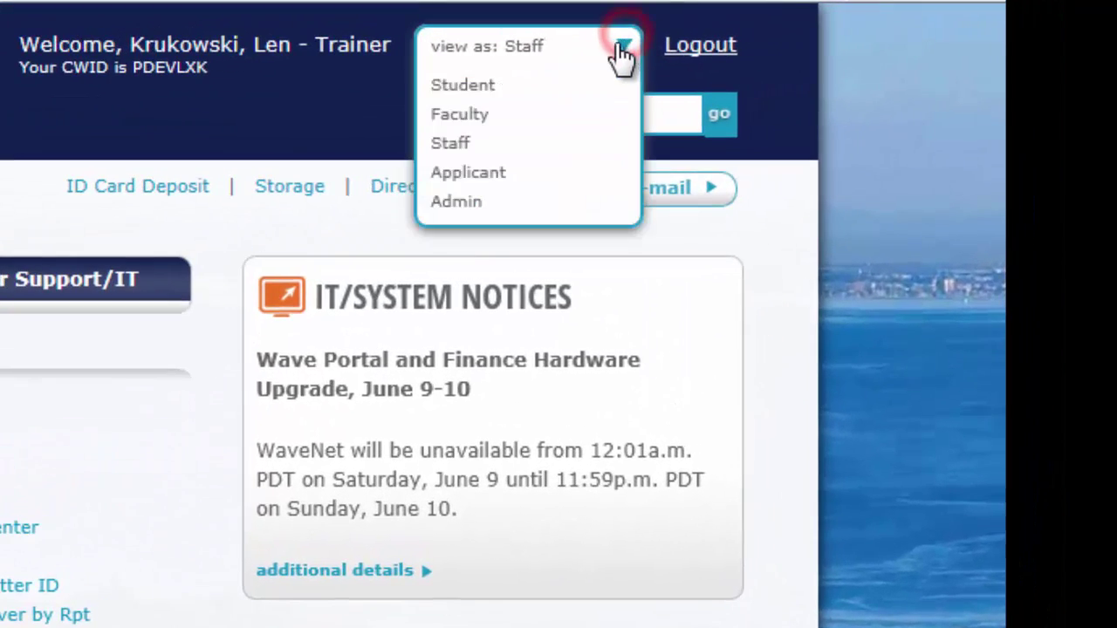
left_click(460, 114)
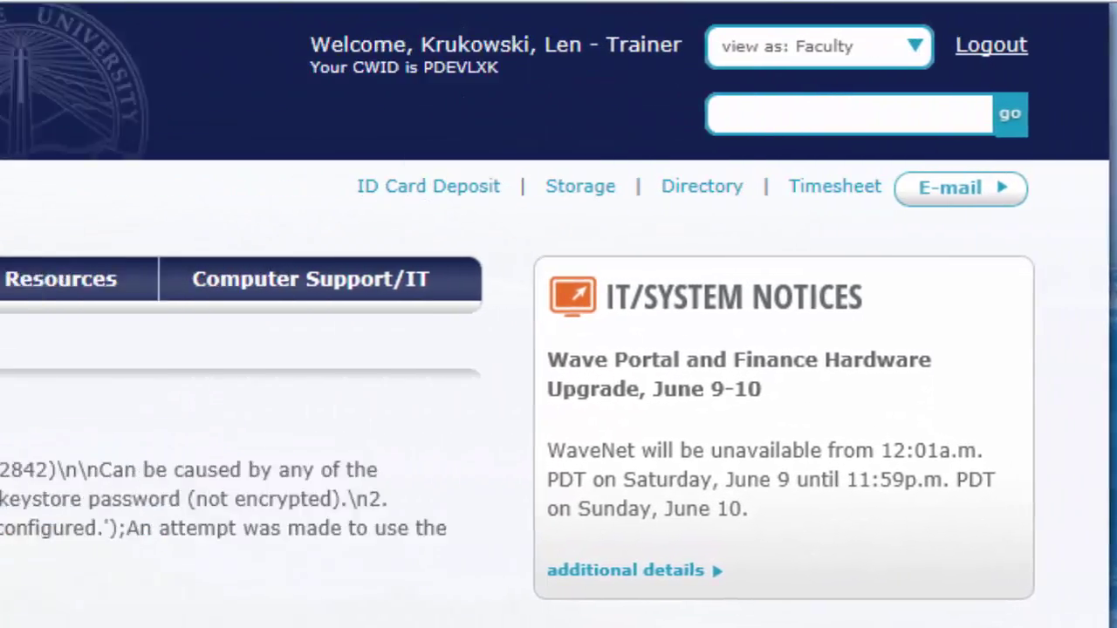
left_click(387, 277)
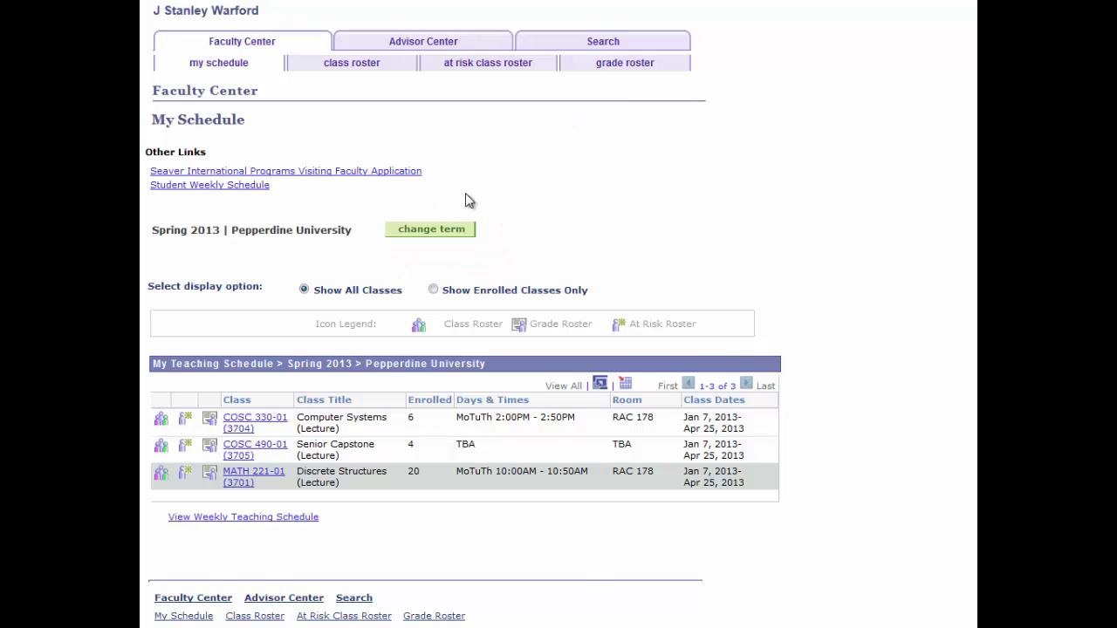
Step: Change the teaching schedule's term to Fall 2013
scroll(464, 195, "down", 1)
left_click(412, 194)
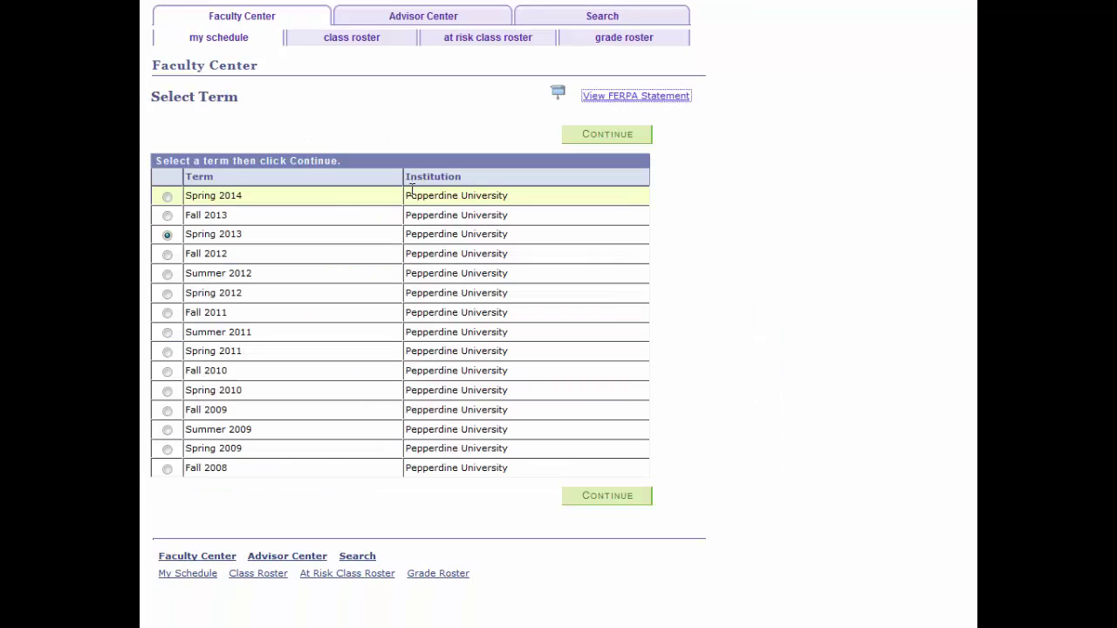
left_click(168, 217)
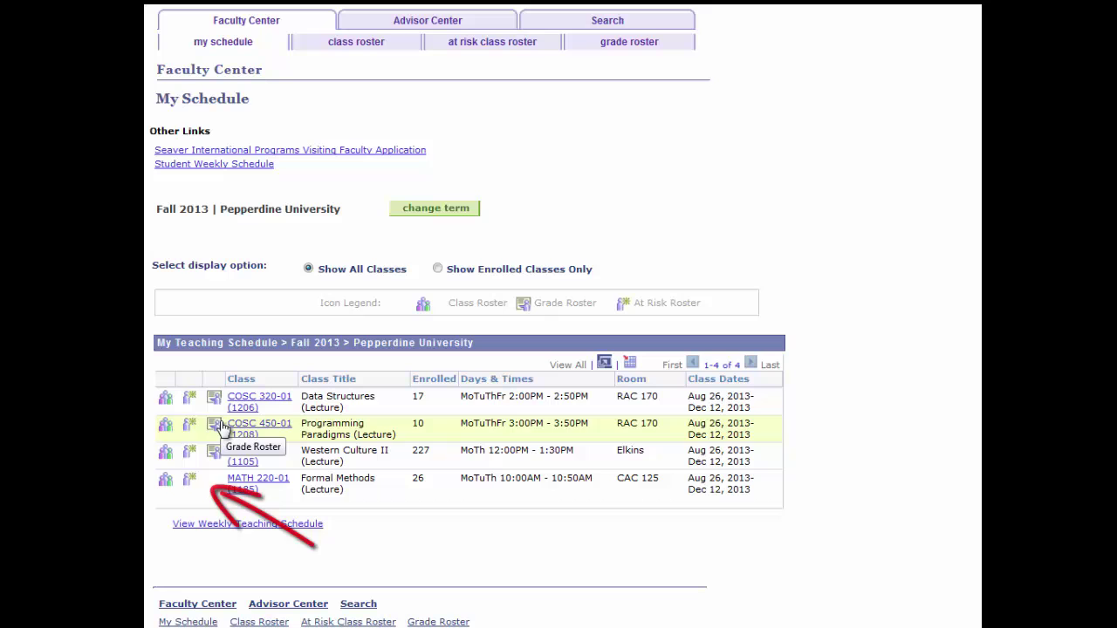
Step: Open the grade roster for COSC 450-01 and give the row 1 student a B and the row 2 student a B-
left_click(214, 425)
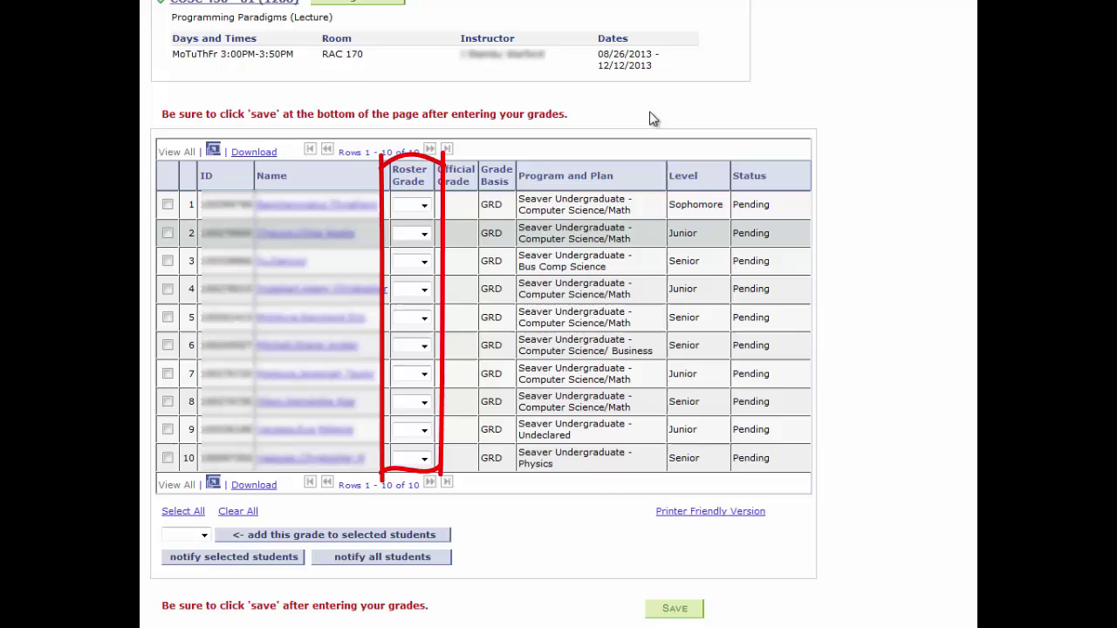
left_click(426, 206)
left_click(404, 264)
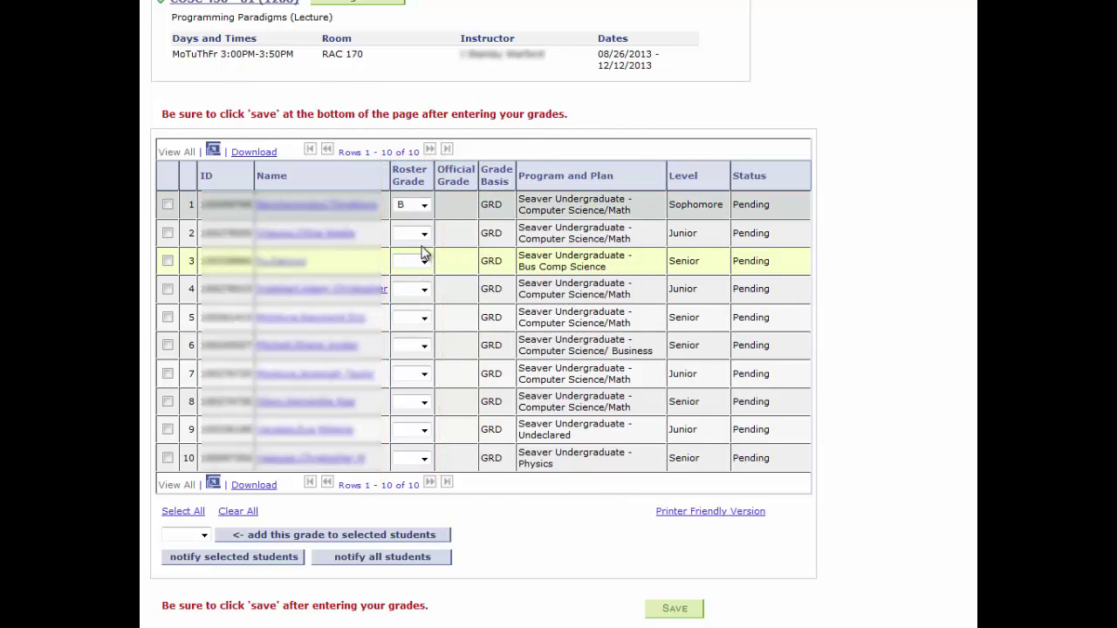
left_click(424, 233)
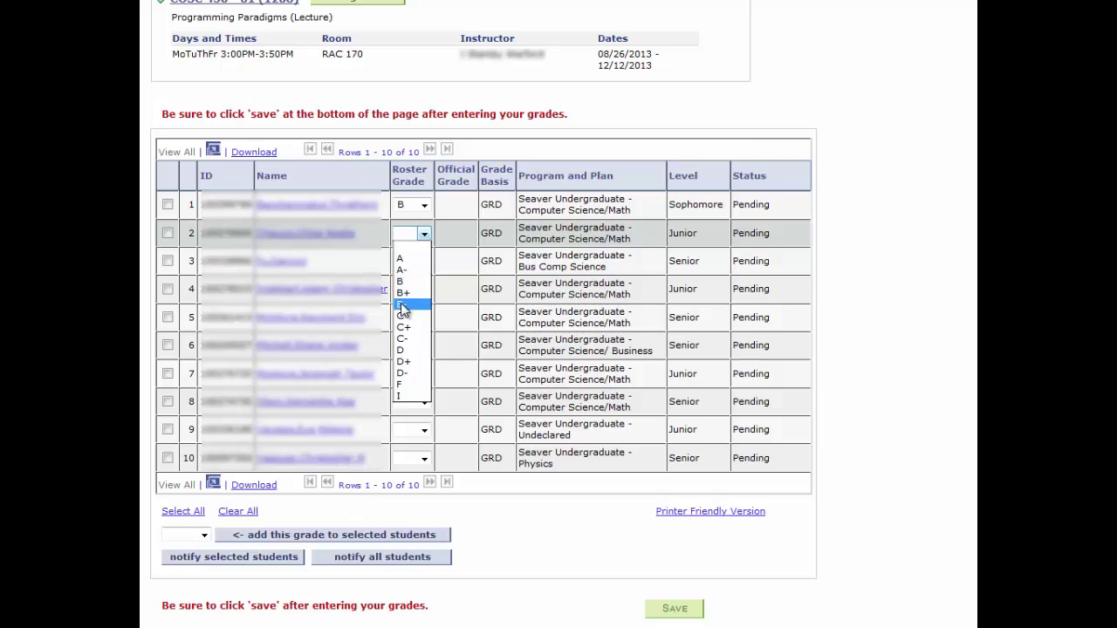
left_click(404, 303)
left_click(423, 262)
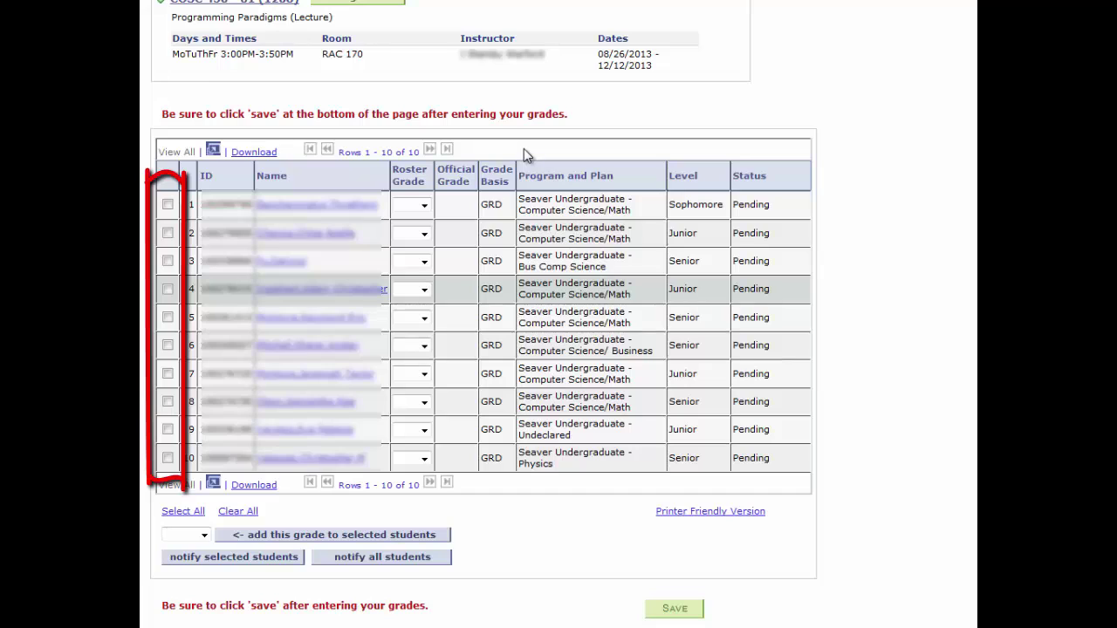
Step: Add the grade B to the students in rows 1, 3, 4, 6 and 8 together, and clear the row selection
left_click(167, 204)
left_click(168, 260)
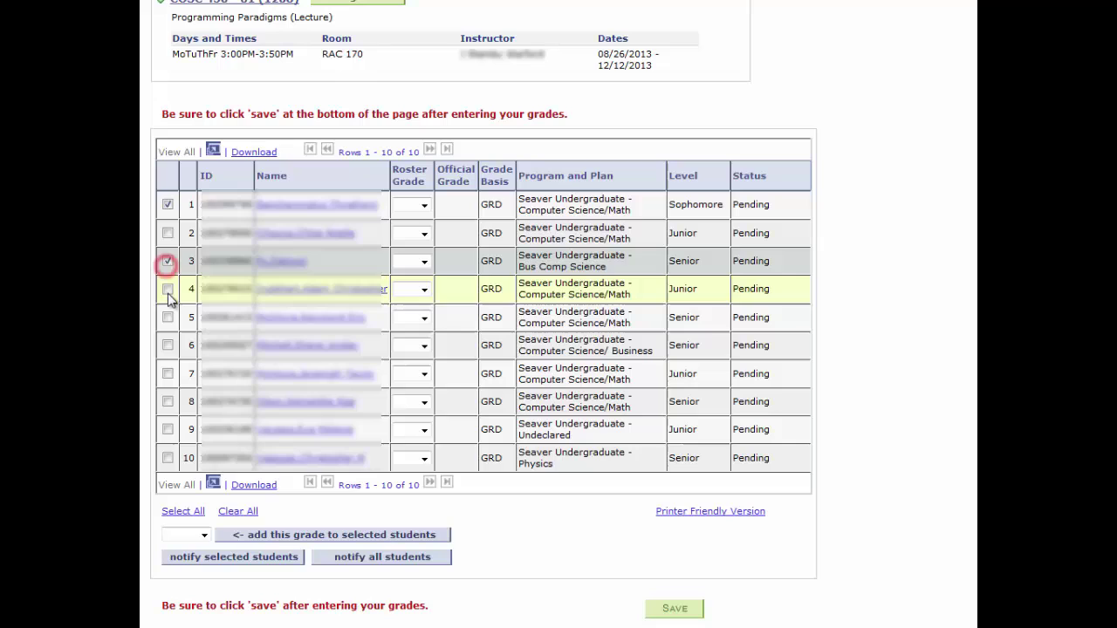
left_click(168, 289)
left_click(167, 345)
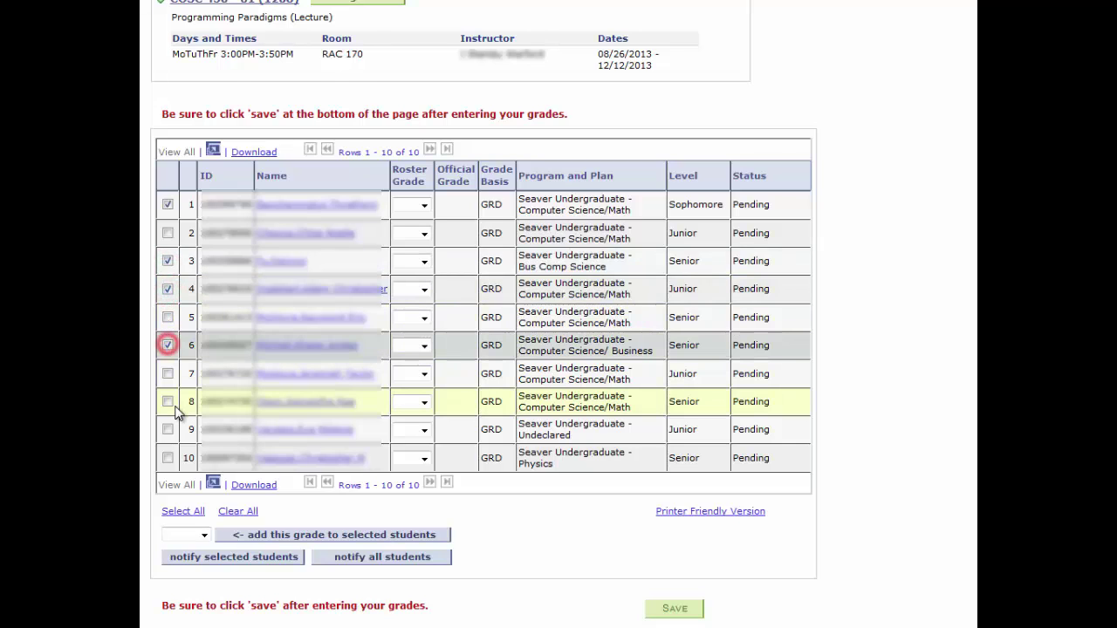
left_click(167, 401)
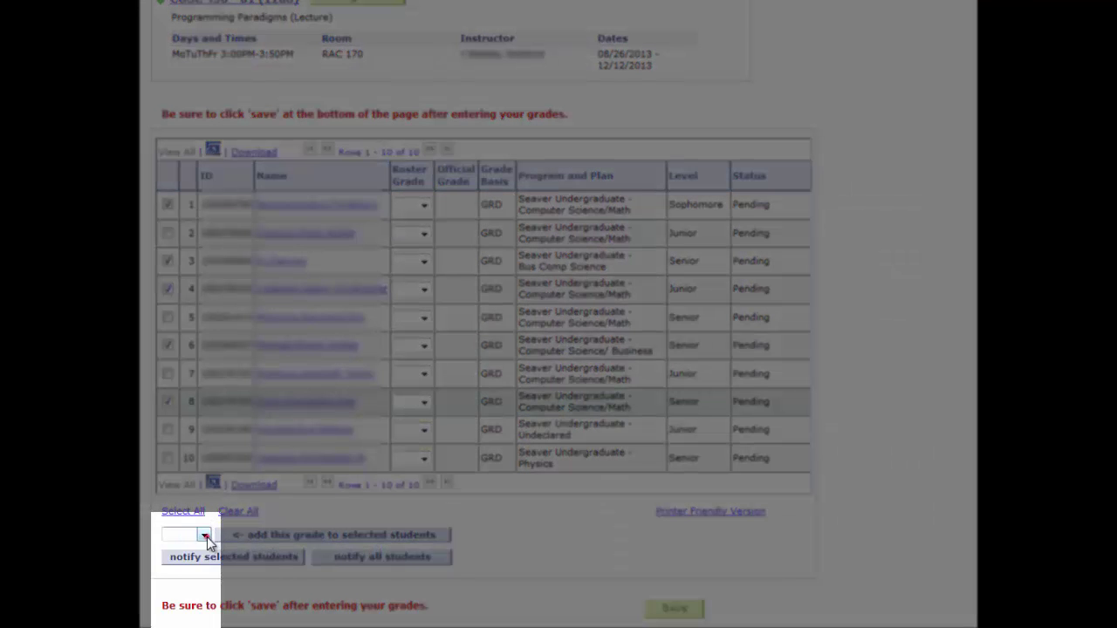
left_click(207, 537)
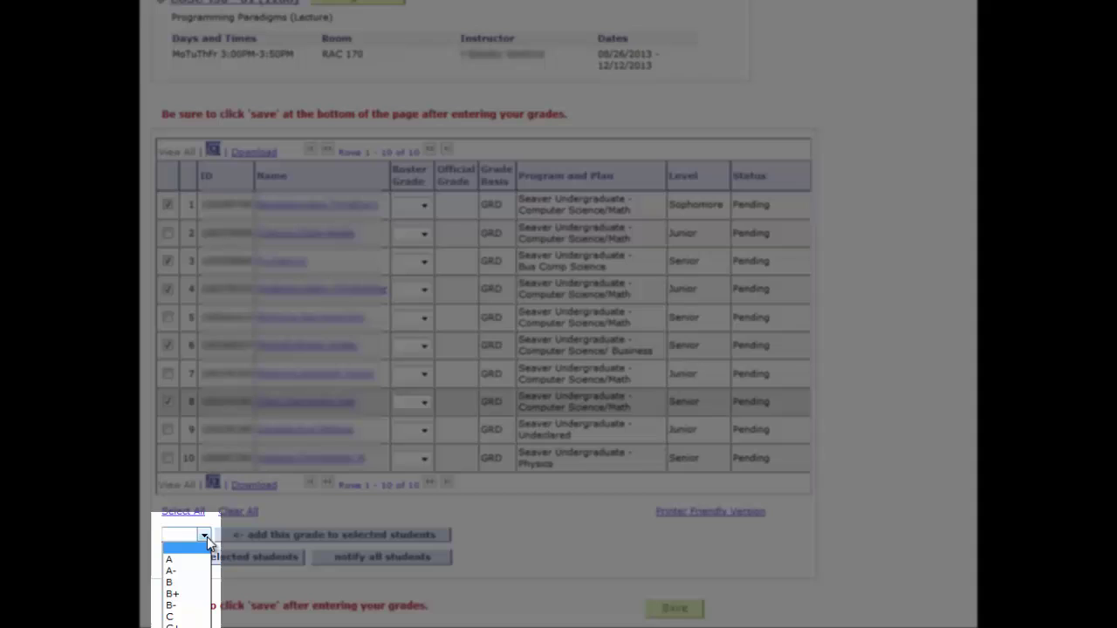
left_click(172, 584)
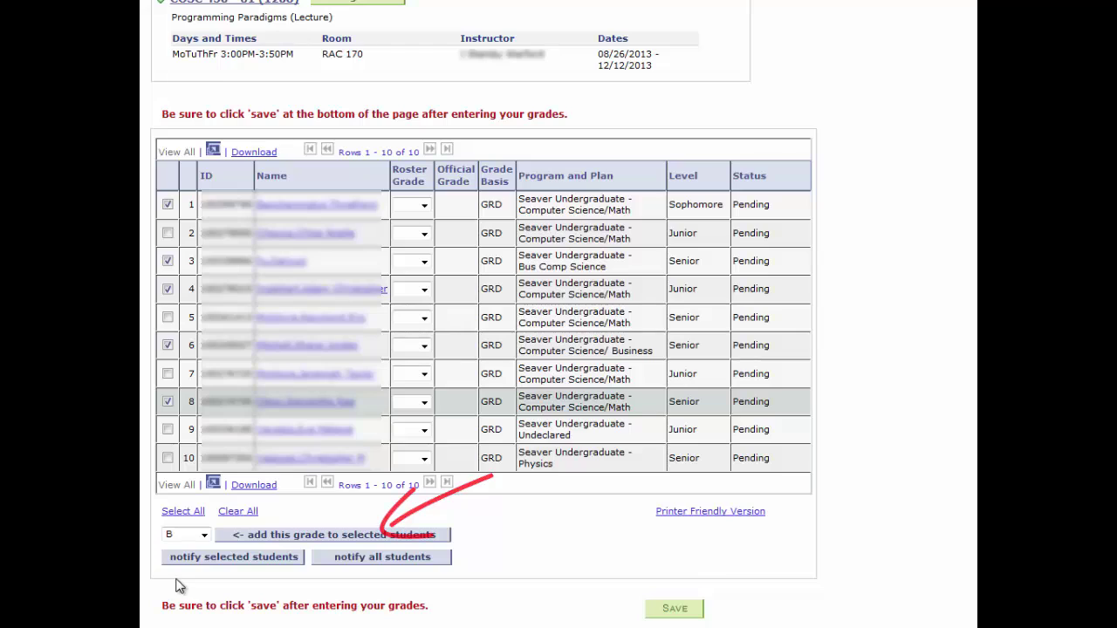
left_click(279, 536)
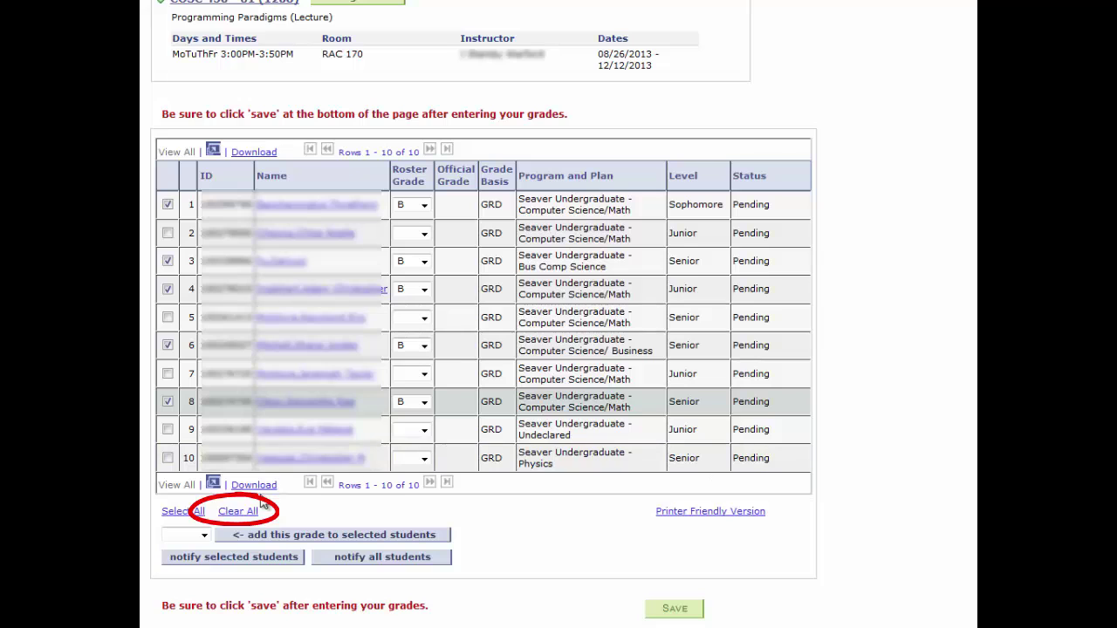
left_click(234, 514)
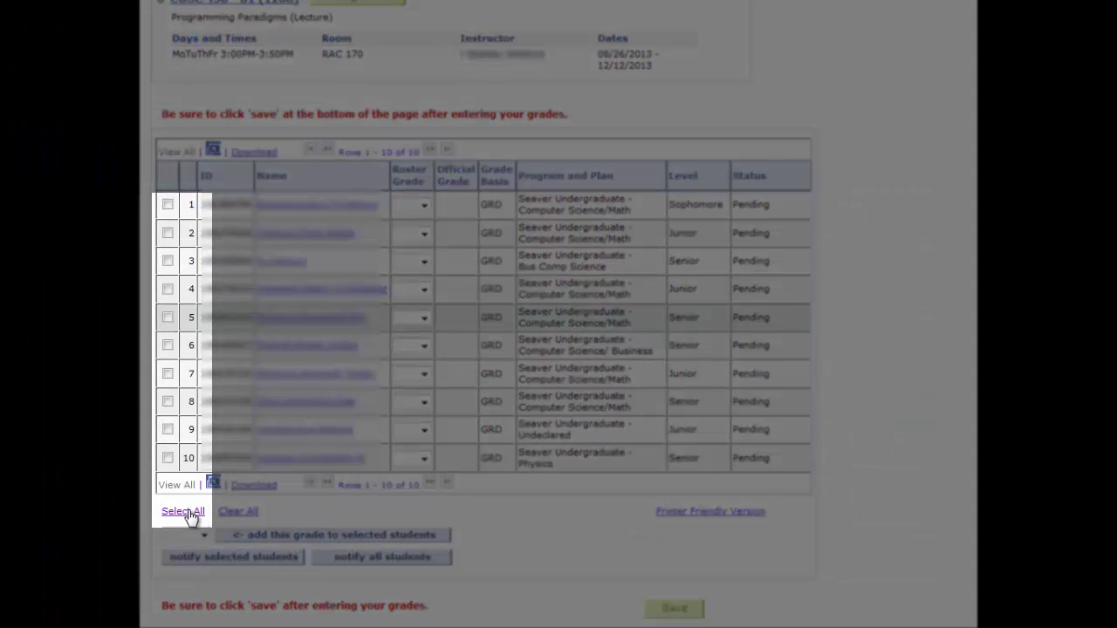
Step: Select all students on the roster and apply the blank grade to them
left_click(188, 512)
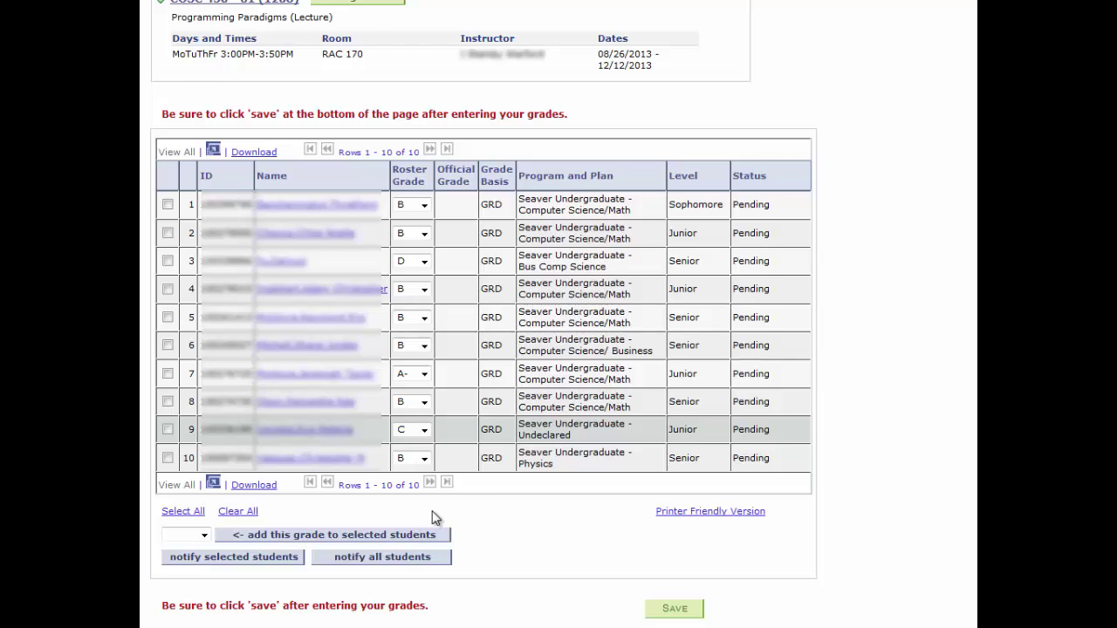
left_click(179, 512)
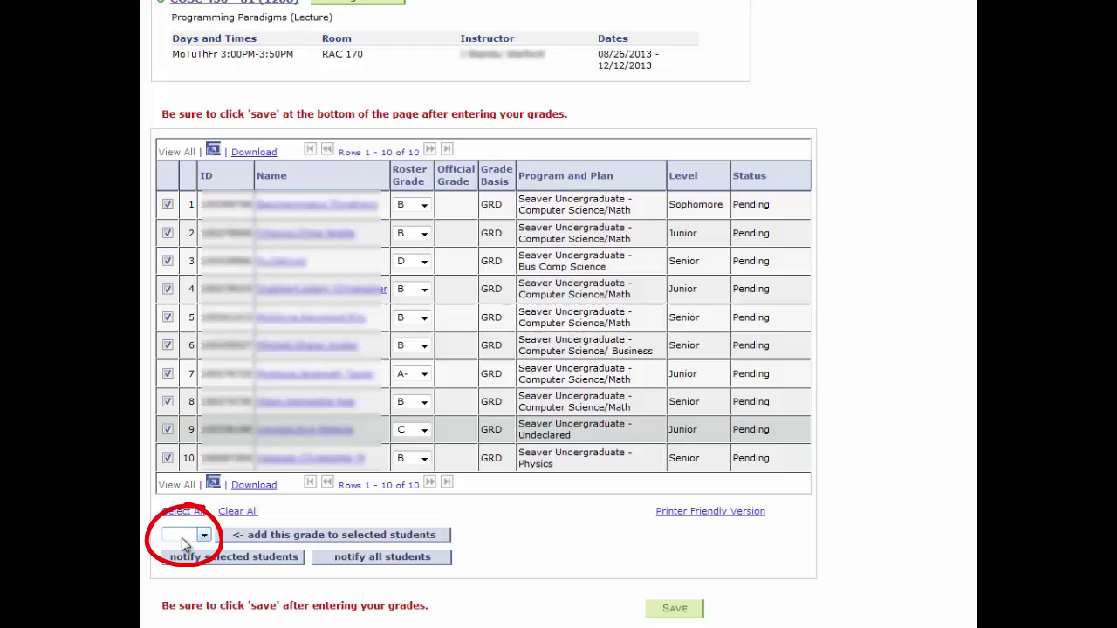
left_click(254, 535)
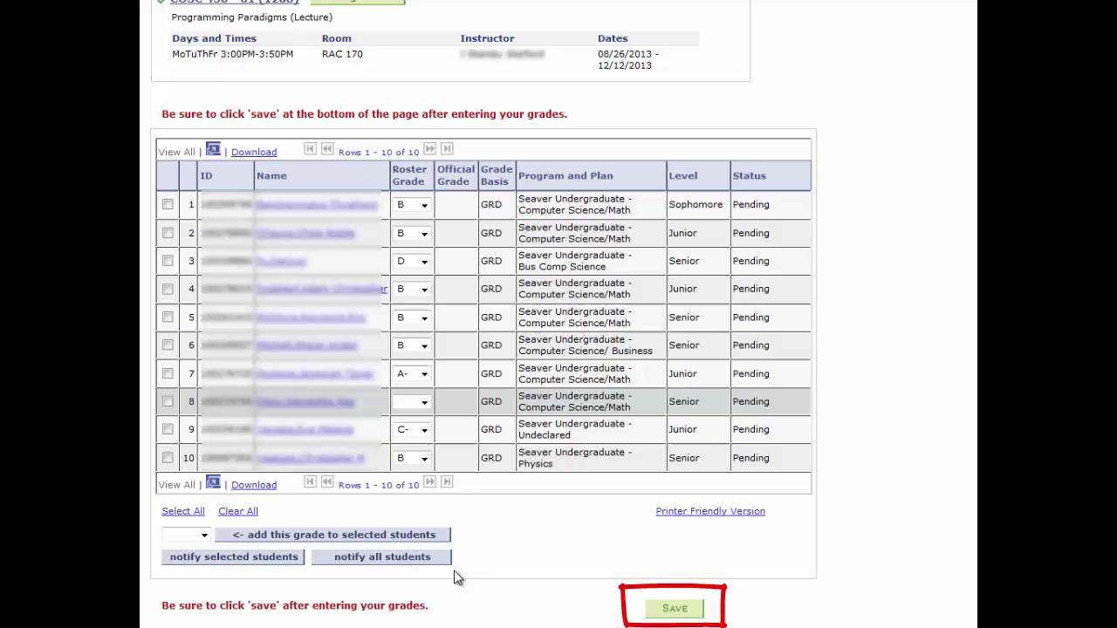
Step: Save the COSC 450-01 roster grades and open the grade choices for the row 8 student
left_click(677, 611)
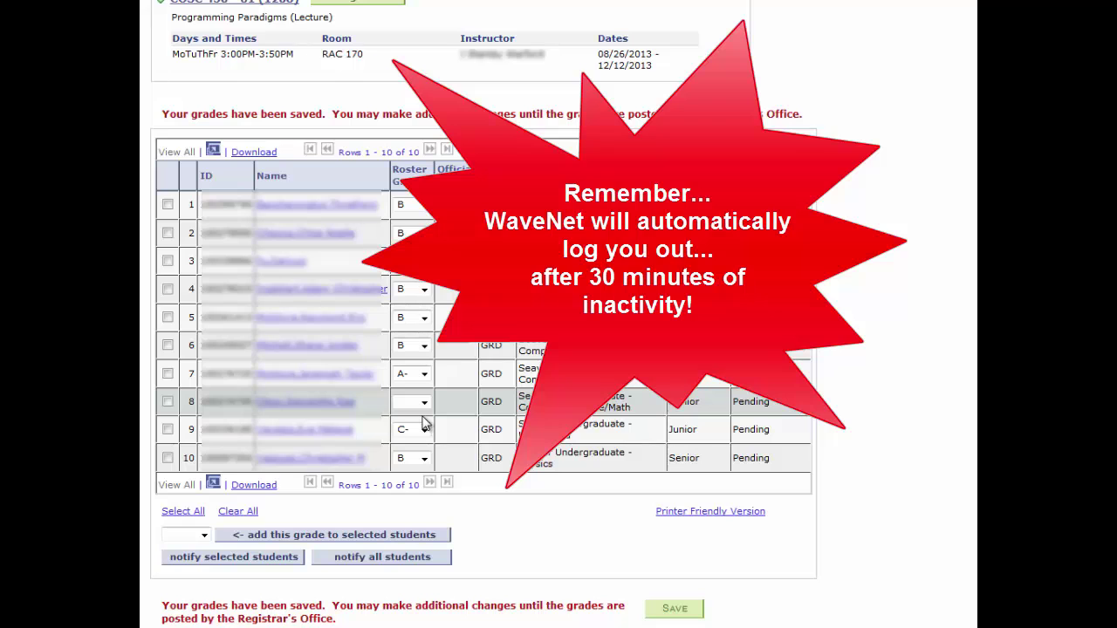
left_click(425, 401)
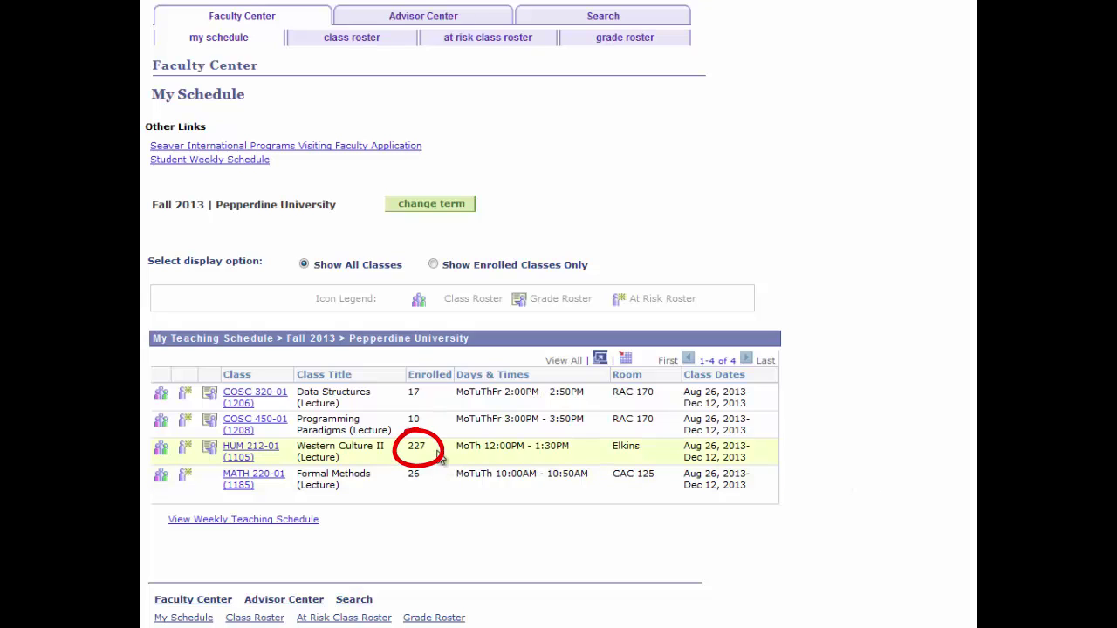
Step: Open the grade roster for HUM 212-01, Western Culture II, and show 100 students at a time
left_click(213, 447)
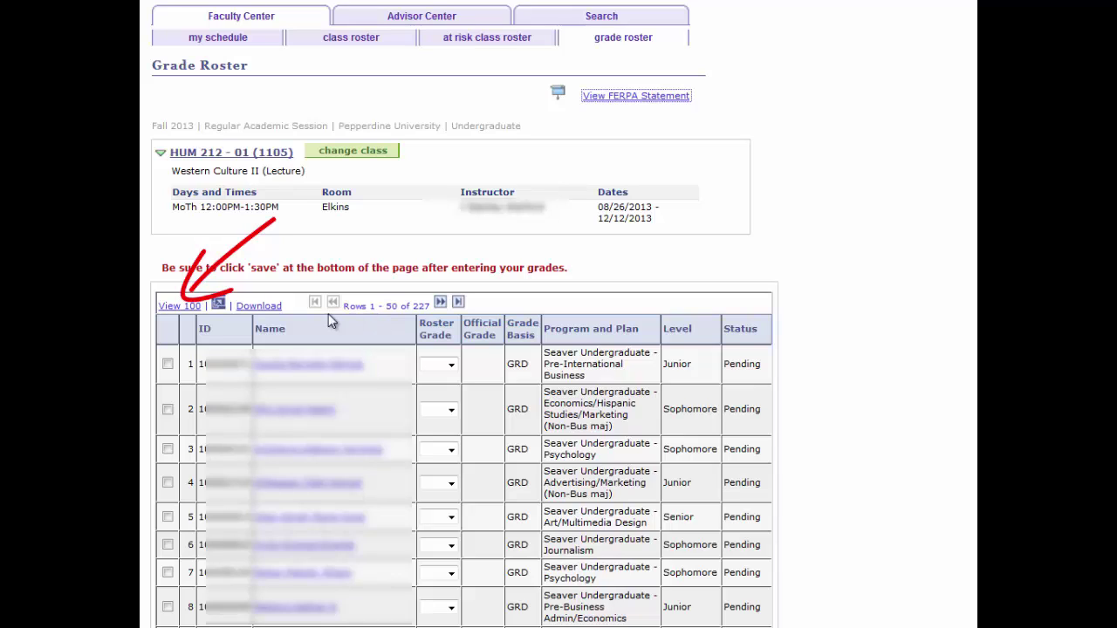
left_click(179, 307)
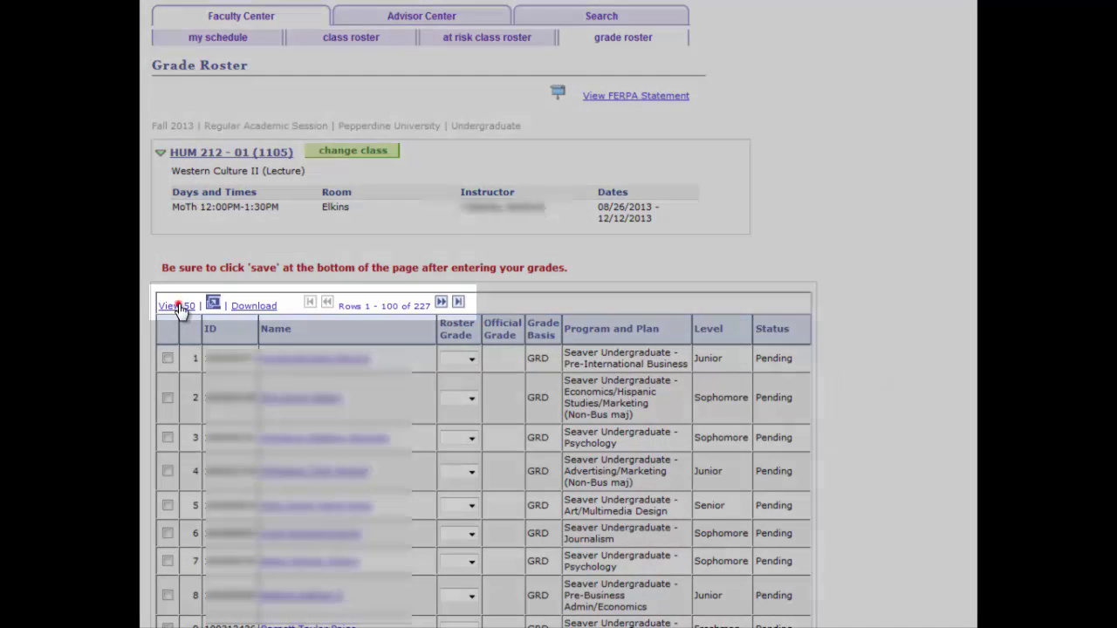
left_click(180, 307)
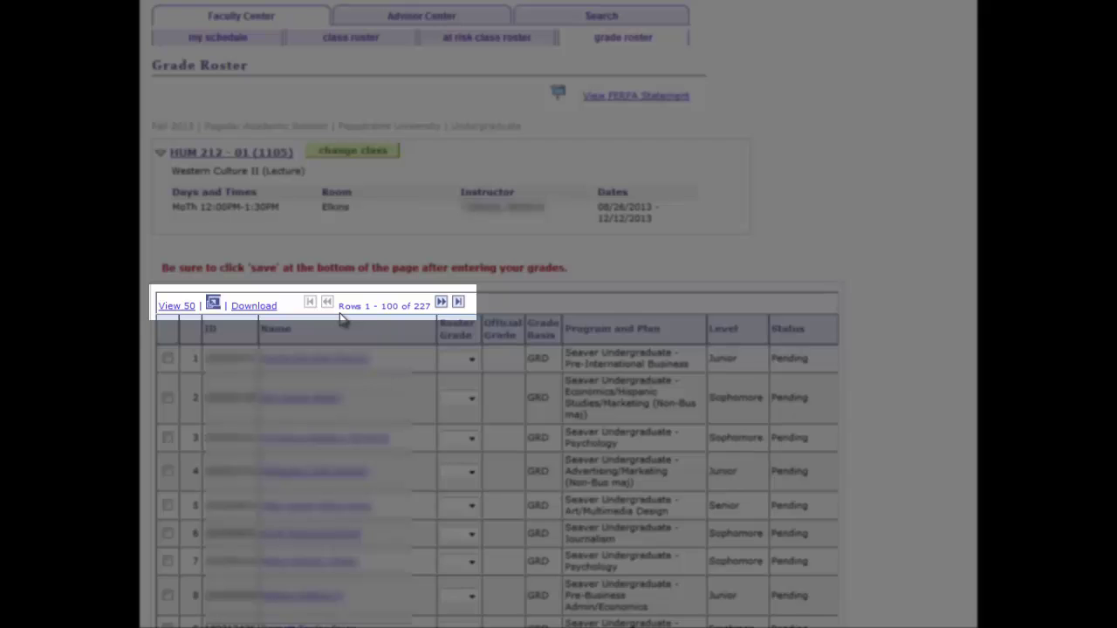
Step: Page forward through the HUM 212-01 roster to its last group of students and return to the first
left_click(441, 303)
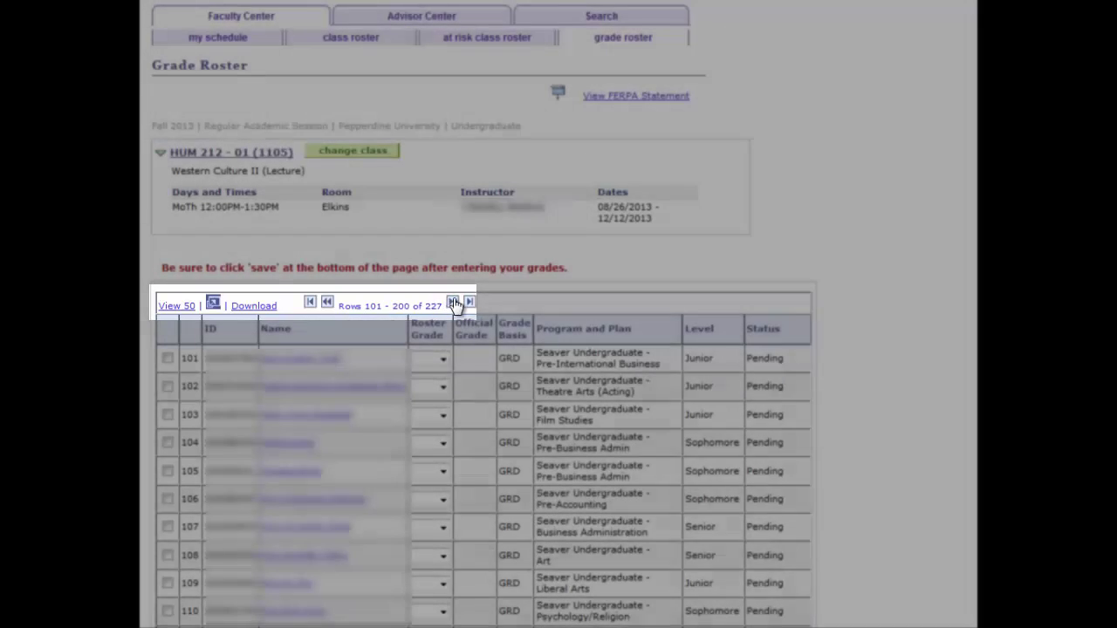
left_click(454, 302)
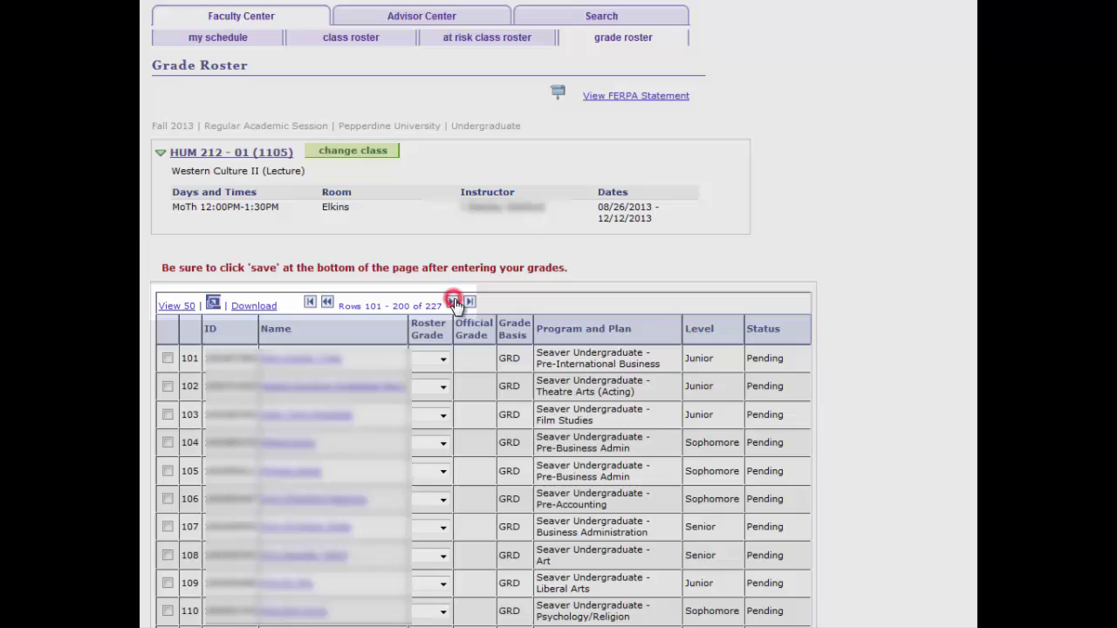
left_click(310, 302)
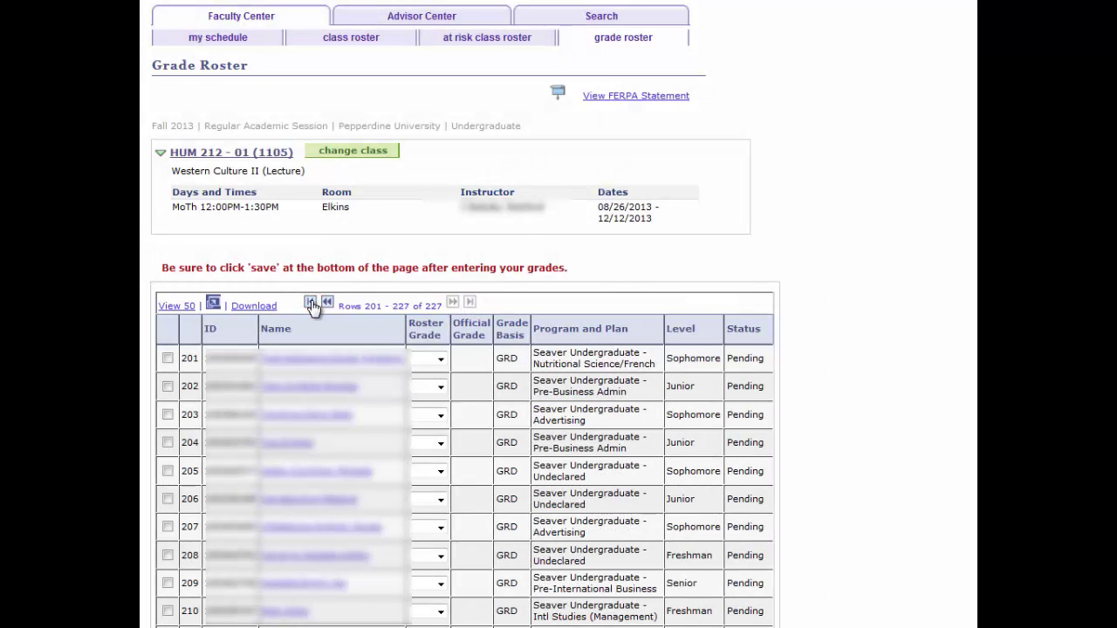
Step: Save the grades entered for the first 100 students on the HUM 212-01 roster
scroll(327, 526, "down", 20)
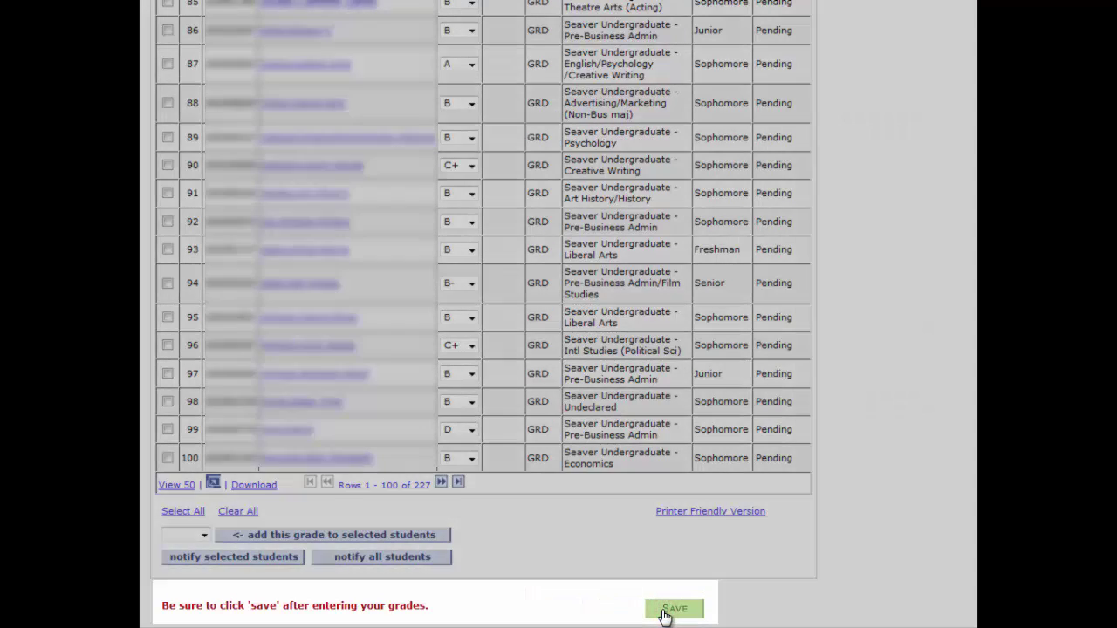
left_click(671, 609)
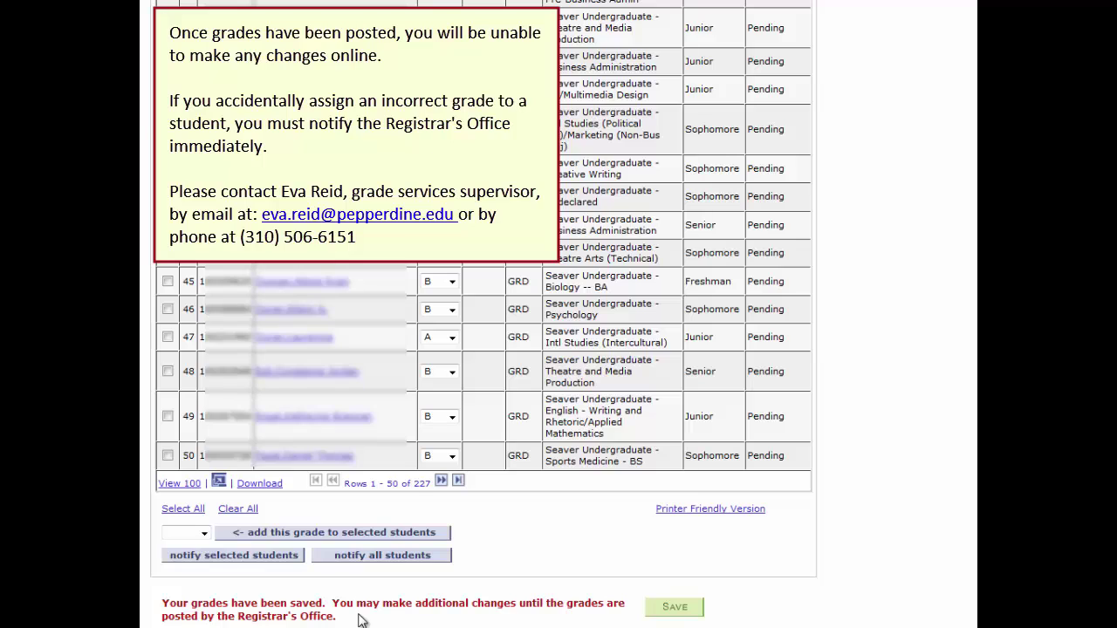
Step: Reopen the HUM 212-01 grade roster and review the students' official grades and status
left_click(200, 444)
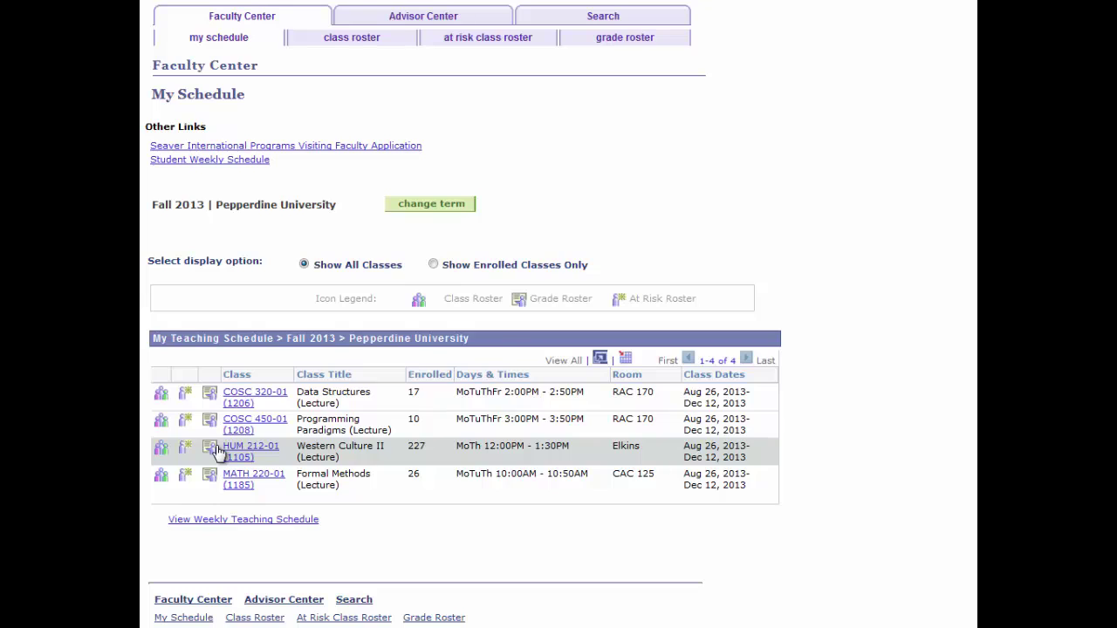
left_click(212, 448)
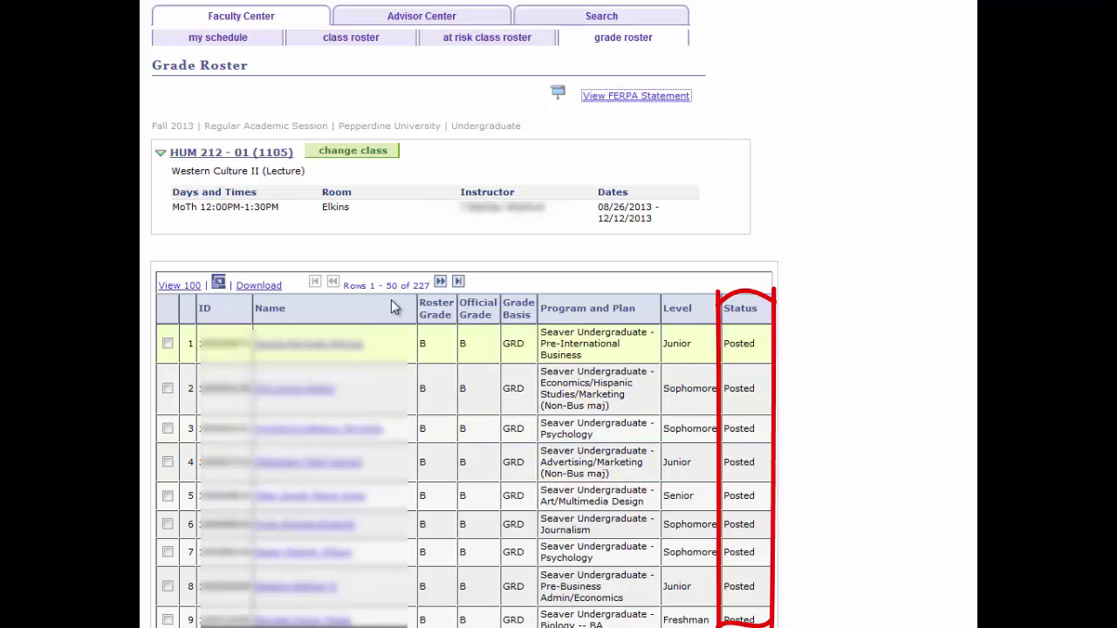
scroll(625, 608, "down", 15)
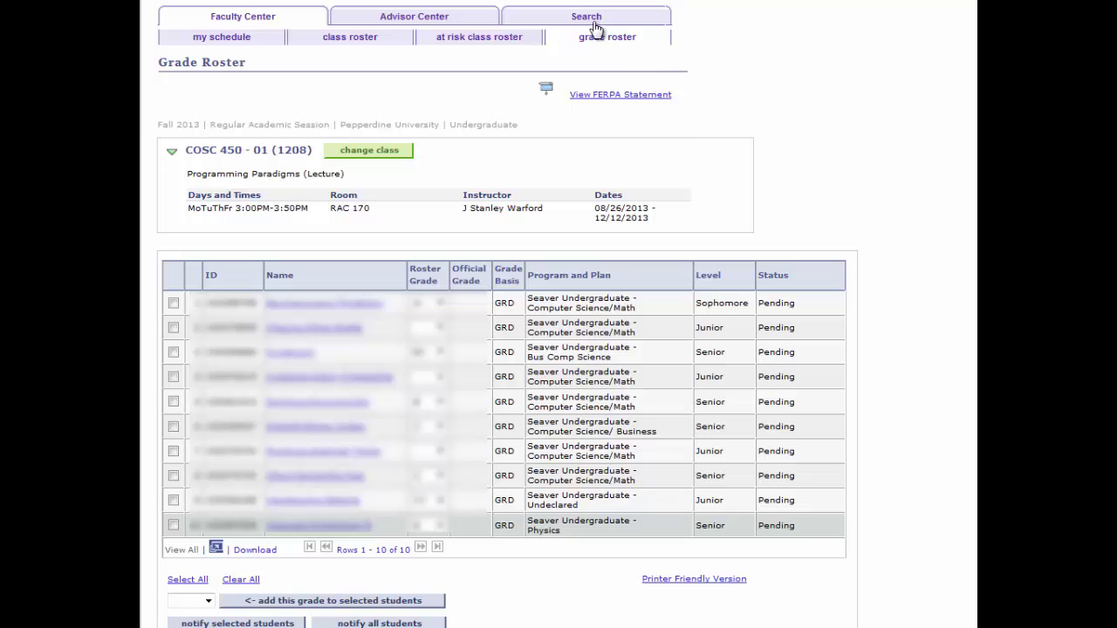
Step: Open the Search for Classes page
left_click(588, 19)
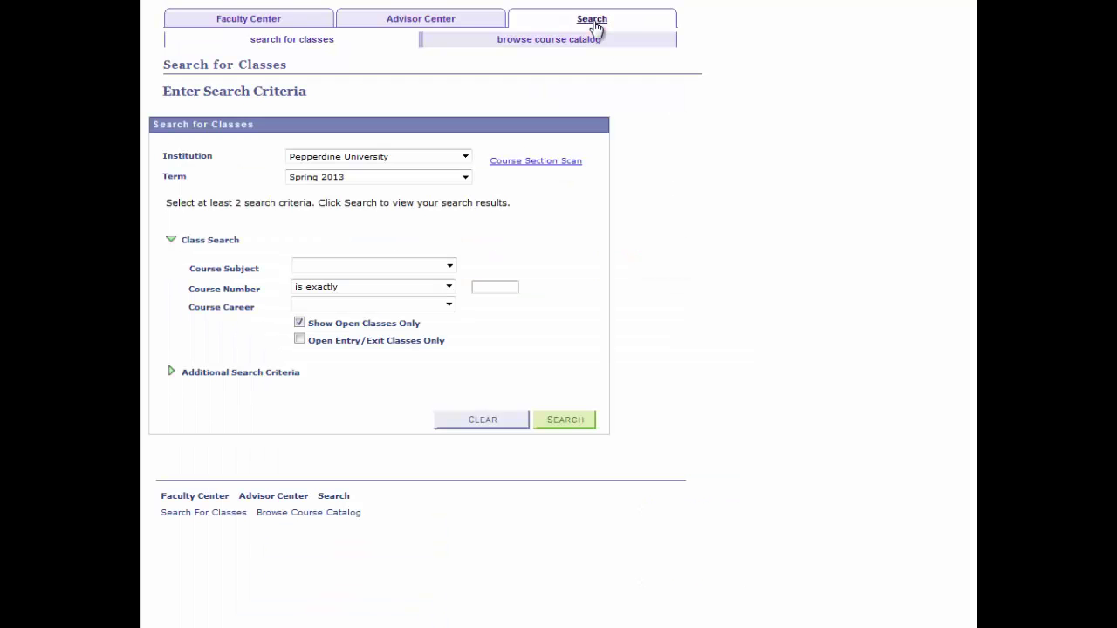